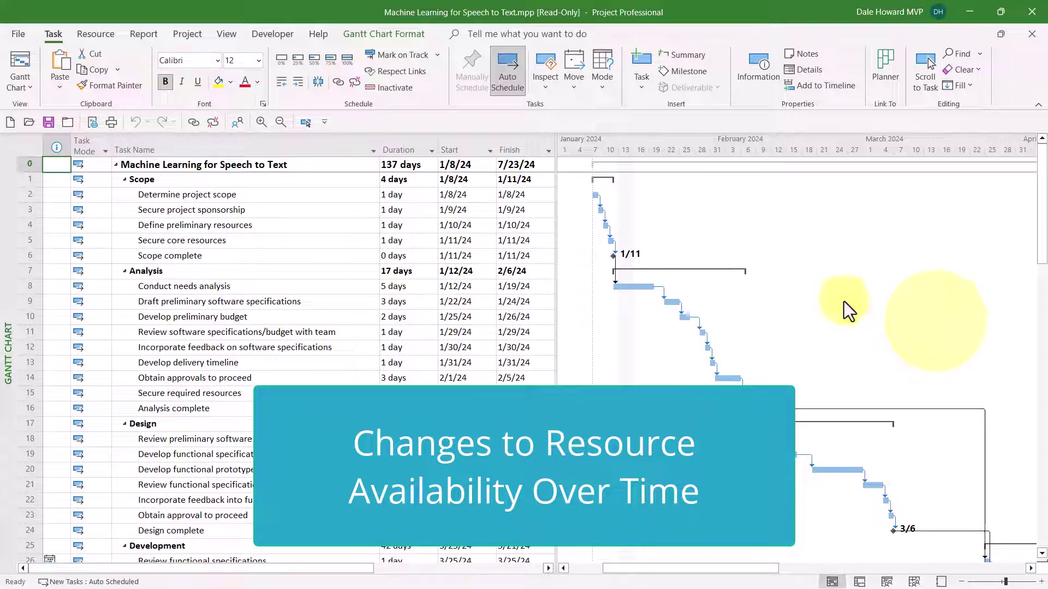
Examine the duration, start date and finish date of the whole project in the project summary row
{"action": "left_click", "coordinate": [401, 168]}
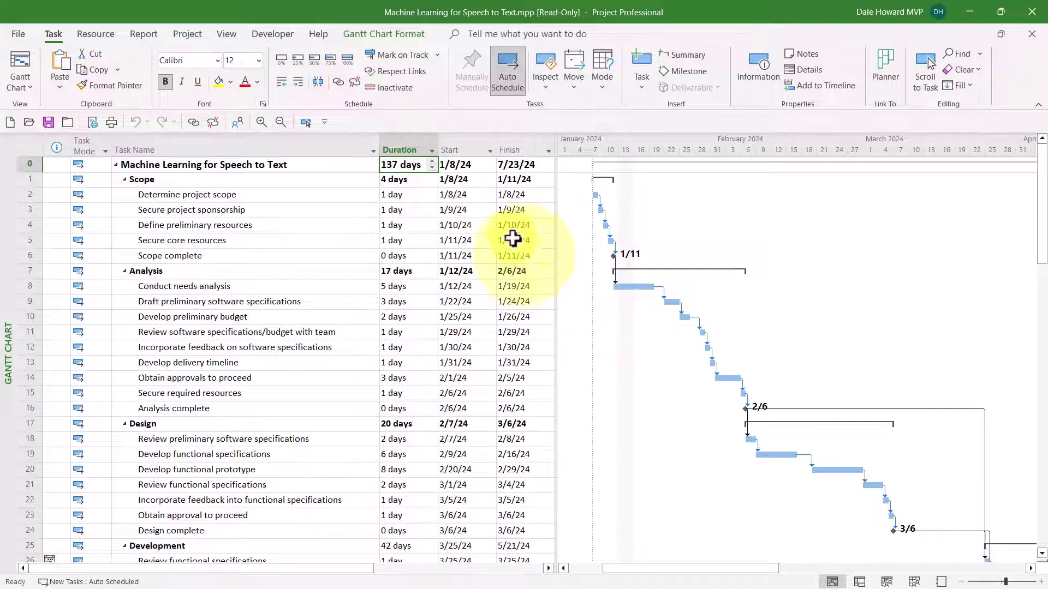
{"action": "left_click", "coordinate": [473, 164]}
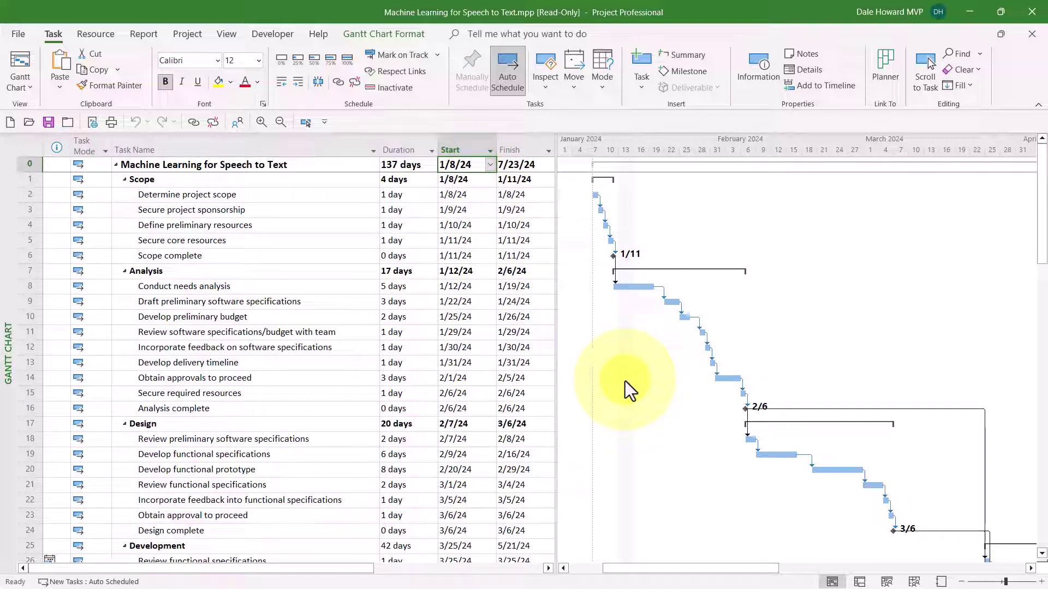
{"action": "left_click", "coordinate": [532, 163]}
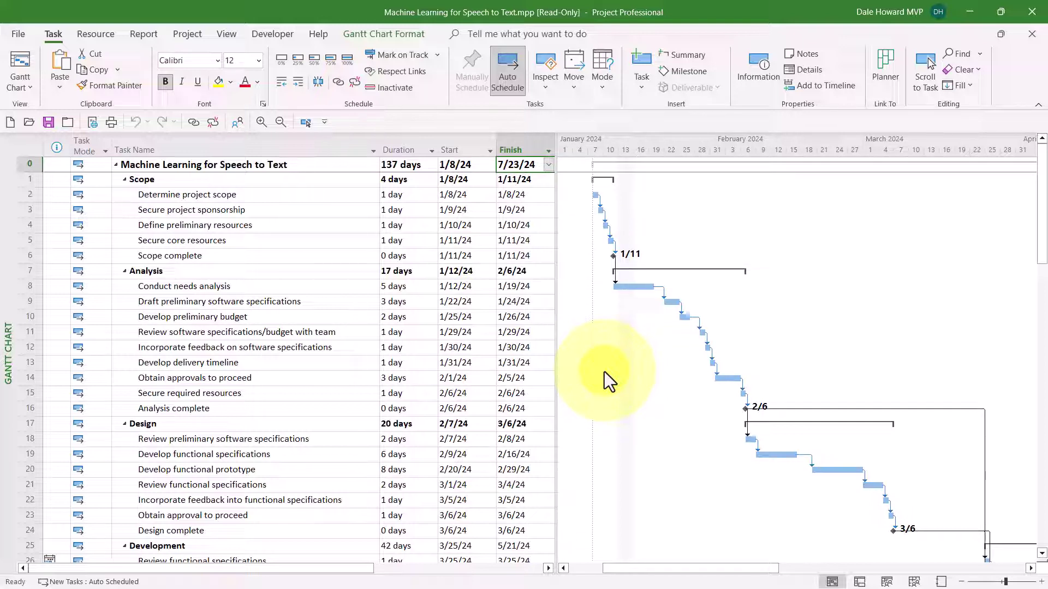
Switch to the Resource Sheet view and open the resource information for the PM group resource in row 3
{"action": "left_click", "coordinate": [26, 89]}
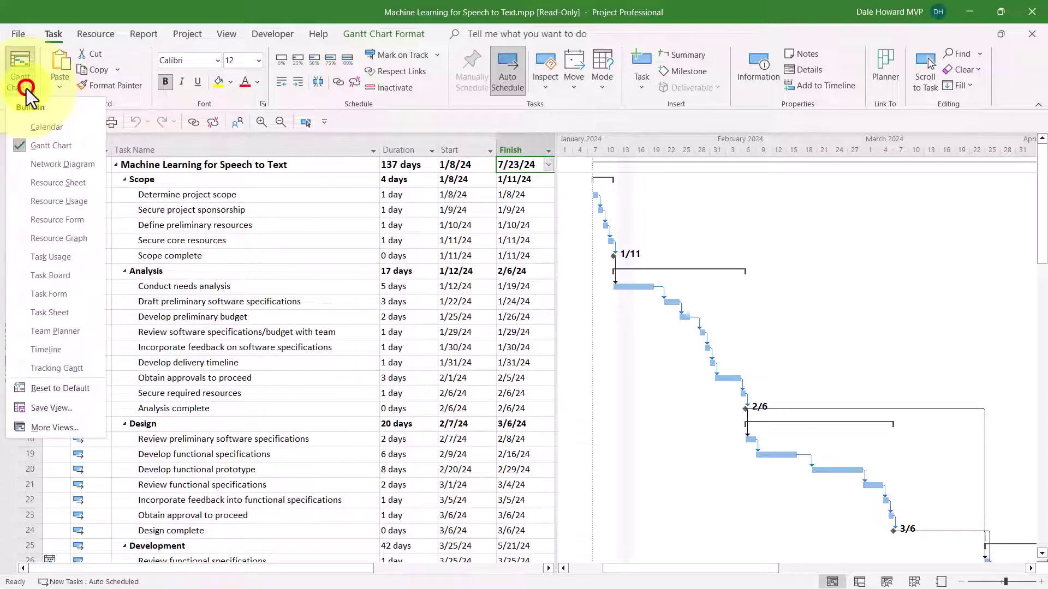
{"action": "left_click", "coordinate": [53, 186]}
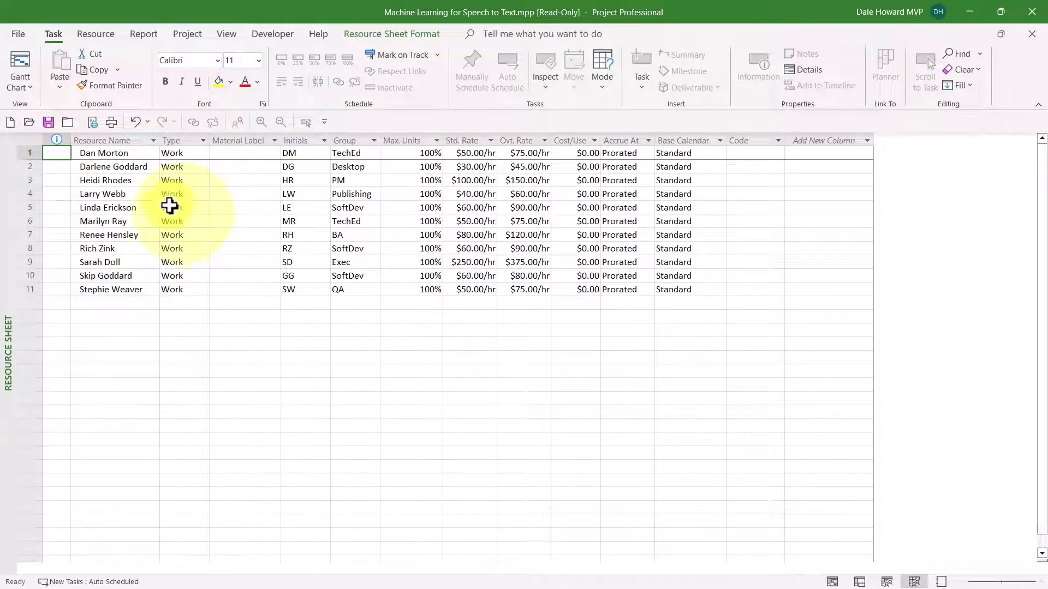
{"action": "left_click", "coordinate": [120, 180]}
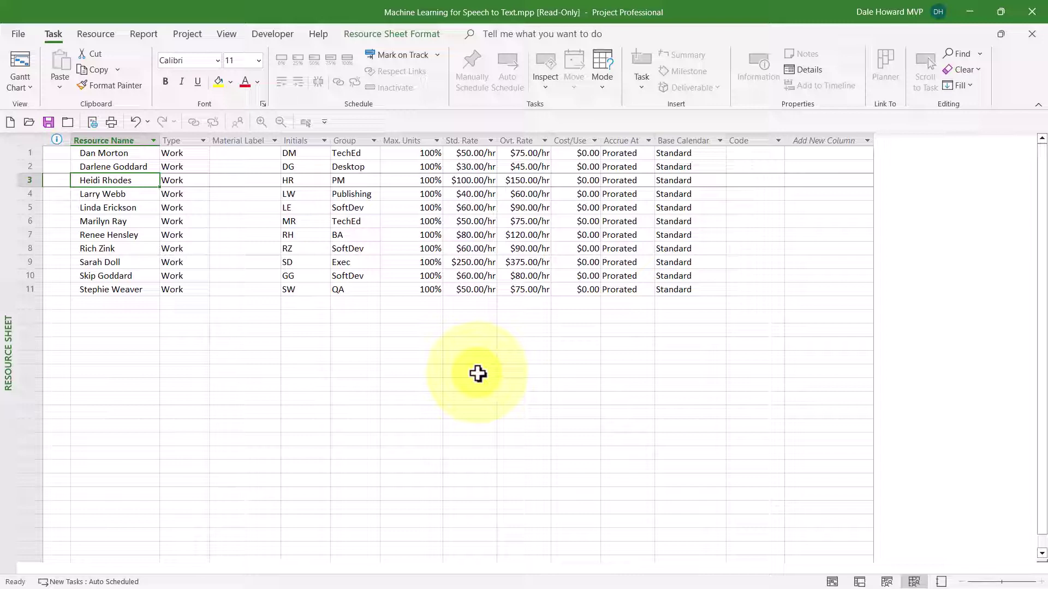
{"action": "double_click", "coordinate": [124, 179]}
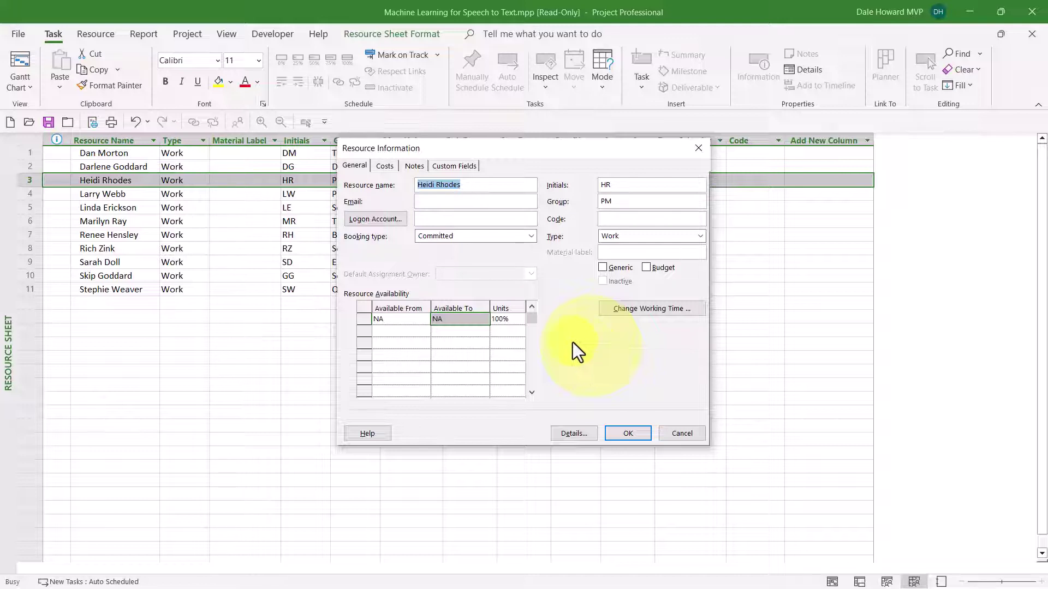
Set the Available To date of the first resource availability period to 3/31/2024, keeping its units at 100%
{"action": "left_click", "coordinate": [470, 318]}
{"action": "left_click", "coordinate": [470, 319]}
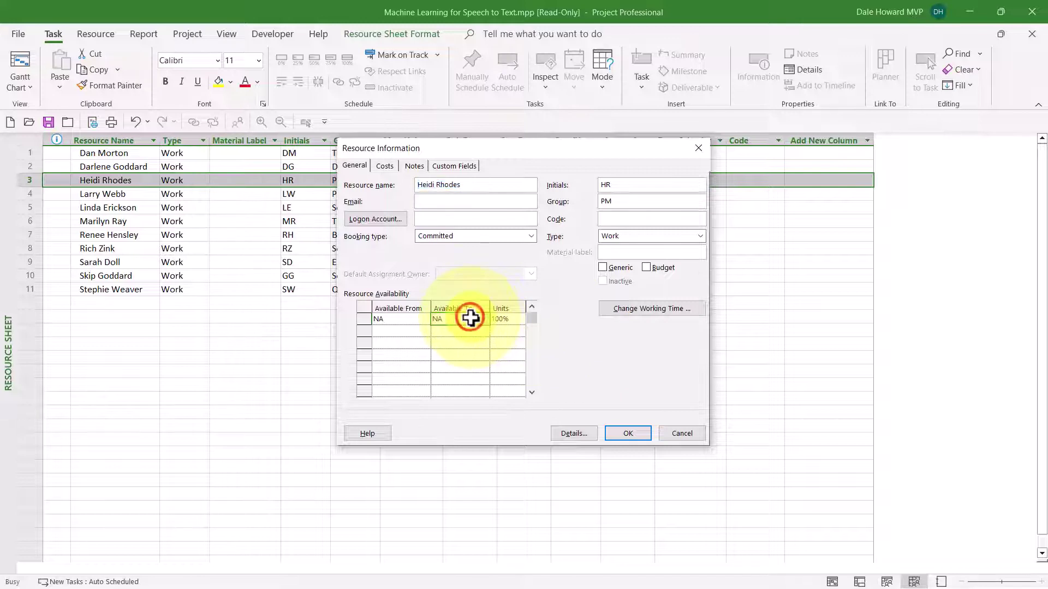
{"action": "left_click", "coordinate": [480, 319]}
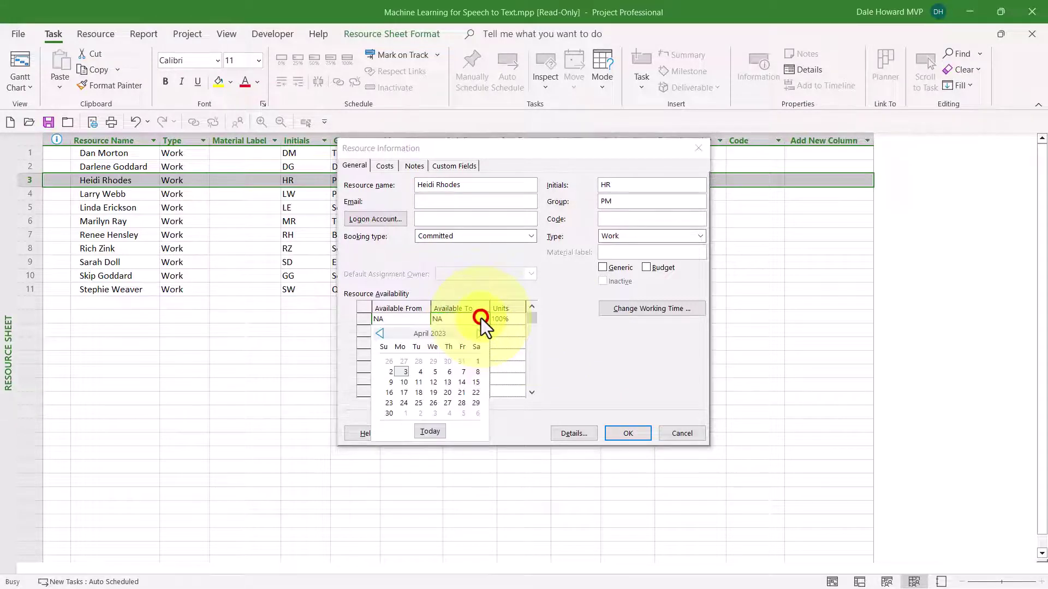
{"action": "left_click", "coordinate": [481, 334]}
{"action": "double_click", "coordinate": [481, 334]}
{"action": "double_click", "coordinate": [481, 334]}
{"action": "double_click", "coordinate": [481, 334]}
{"action": "left_click", "coordinate": [482, 334]}
{"action": "left_click", "coordinate": [483, 334]}
{"action": "left_click", "coordinate": [482, 334]}
{"action": "left_click", "coordinate": [482, 334]}
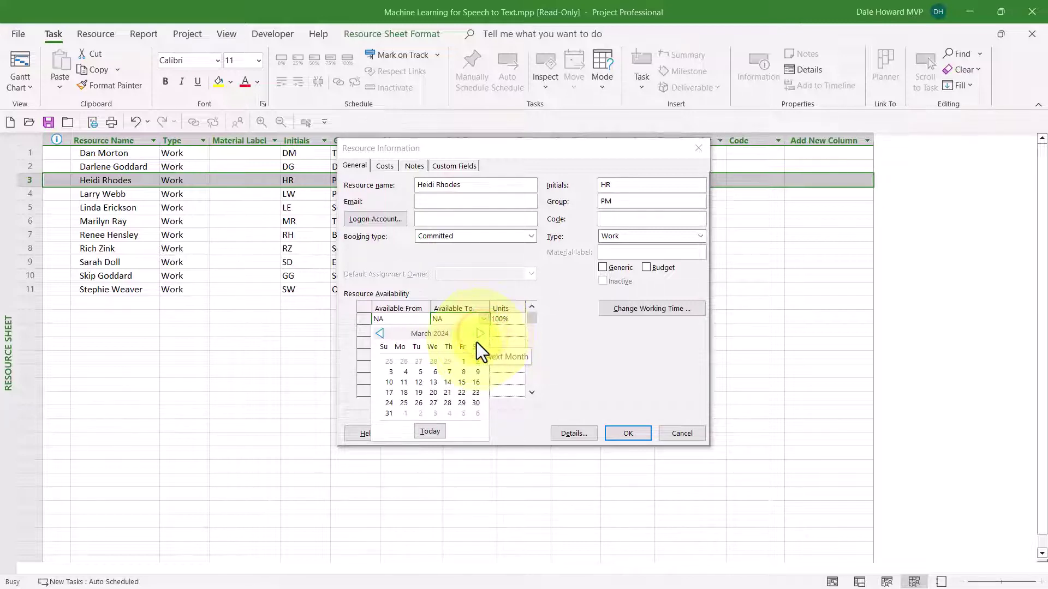
{"action": "left_click", "coordinate": [389, 413]}
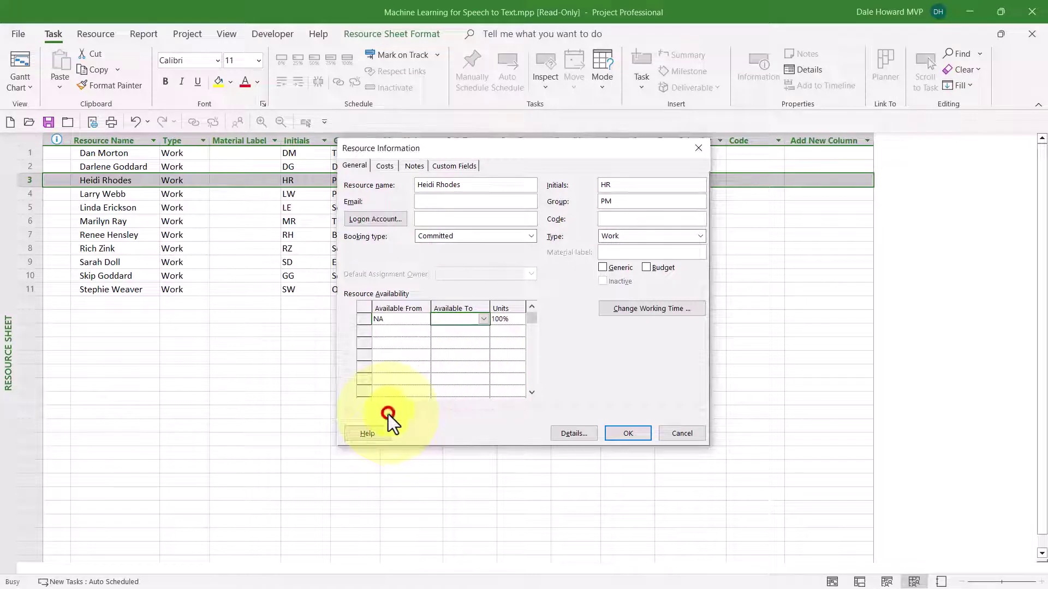
{"action": "left_click", "coordinate": [507, 321]}
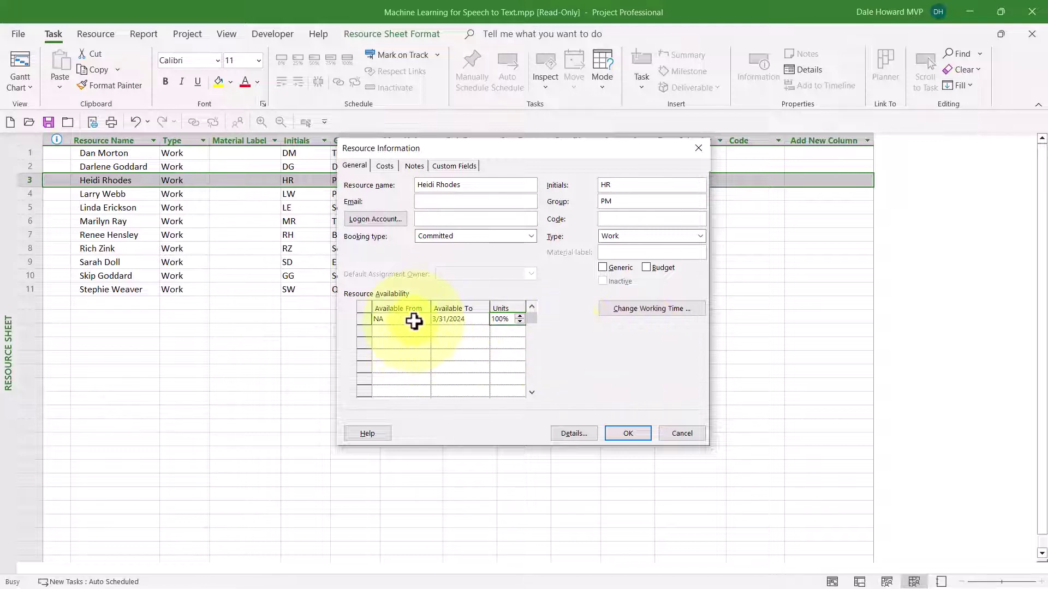
Add a second resource availability period from 4/1/2024 to 5/31/2024 at 75% units
{"action": "left_click", "coordinate": [413, 329]}
{"action": "left_click", "coordinate": [424, 331]}
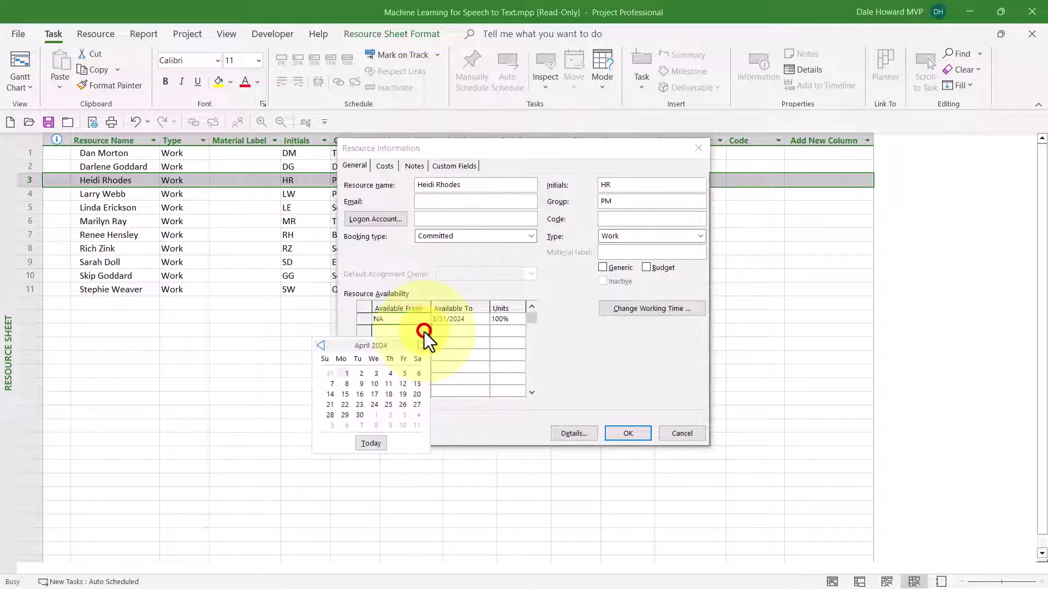
{"action": "left_click", "coordinate": [346, 374]}
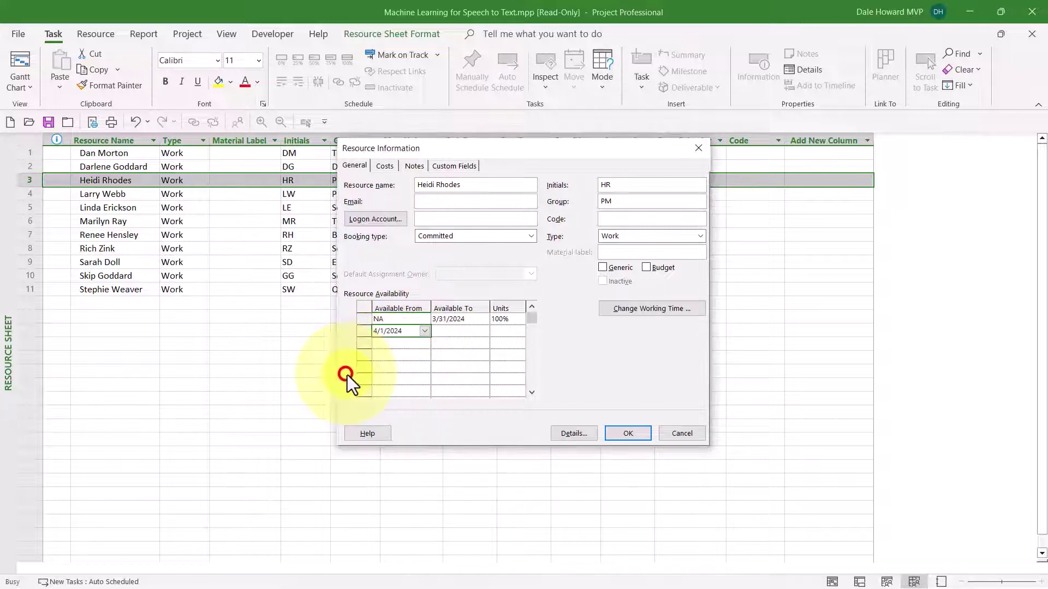
{"action": "left_click", "coordinate": [457, 331]}
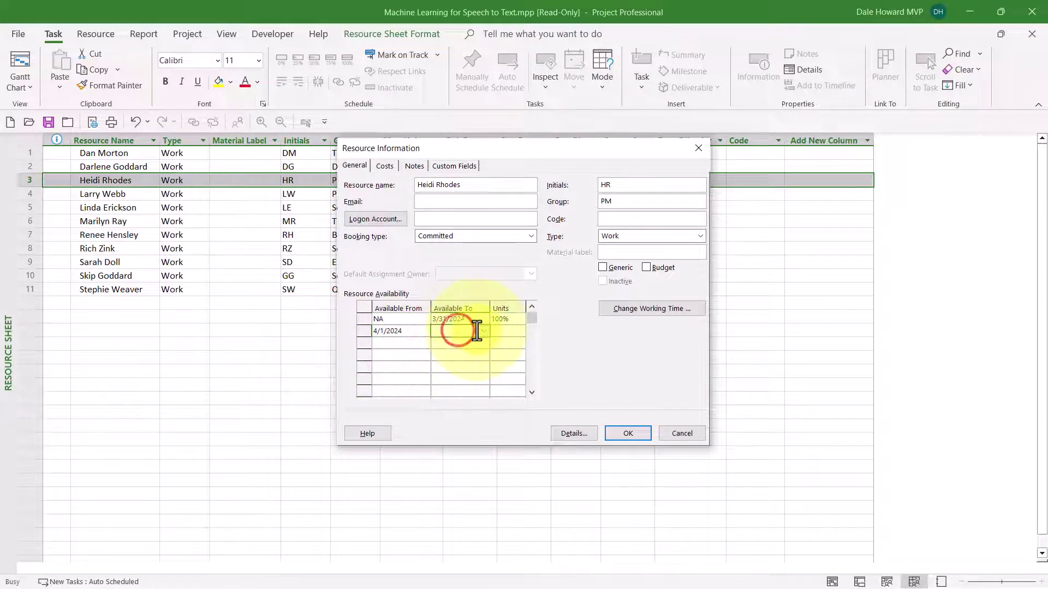
{"action": "left_click", "coordinate": [484, 331]}
{"action": "left_click", "coordinate": [479, 347]}
{"action": "left_click", "coordinate": [462, 414]}
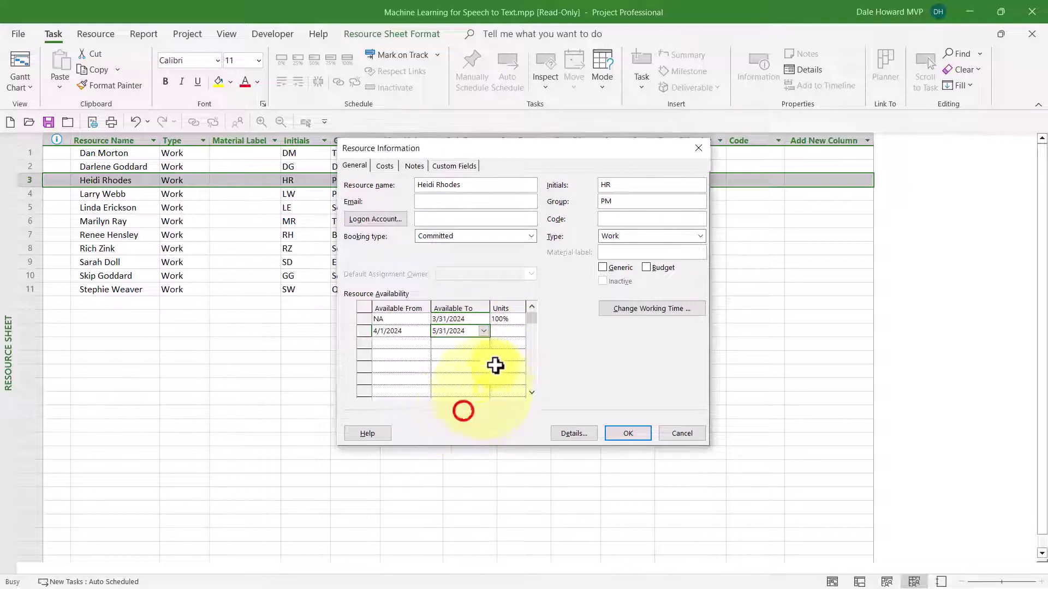
{"action": "left_click", "coordinate": [501, 331]}
{"action": "type", "text": "75"}
{"action": "key", "text": "Return"}
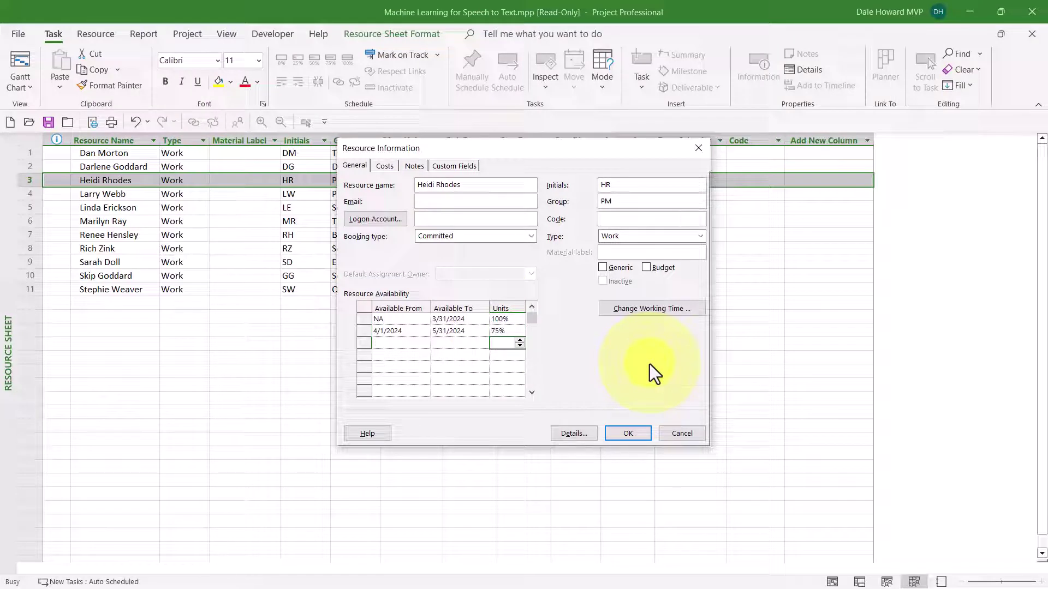
Add a third resource availability period starting 6/1/2024, with no end date, at 50% units
{"action": "left_click", "coordinate": [420, 345]}
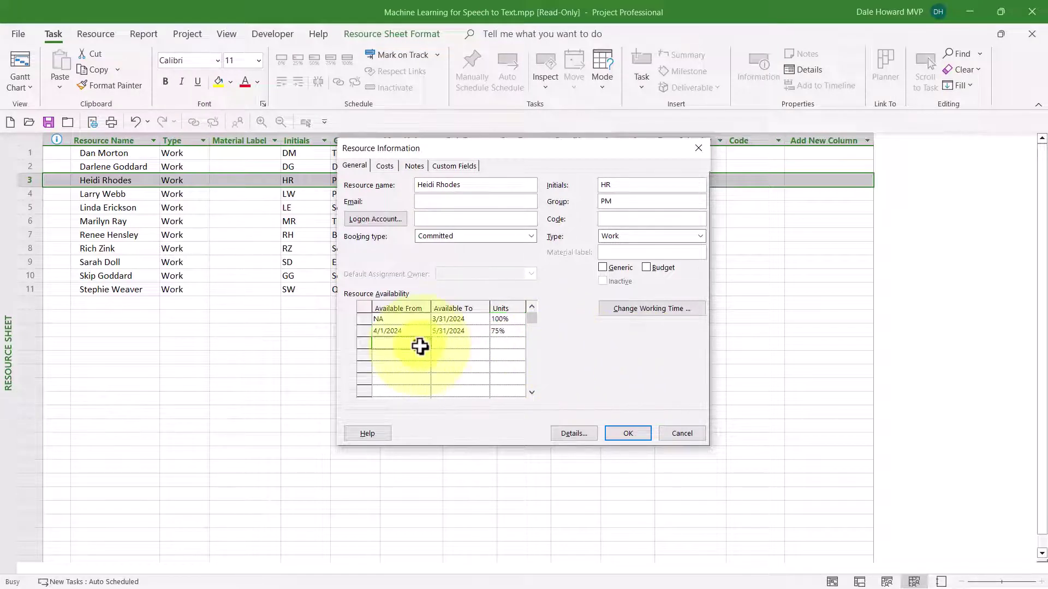
{"action": "left_click", "coordinate": [420, 345]}
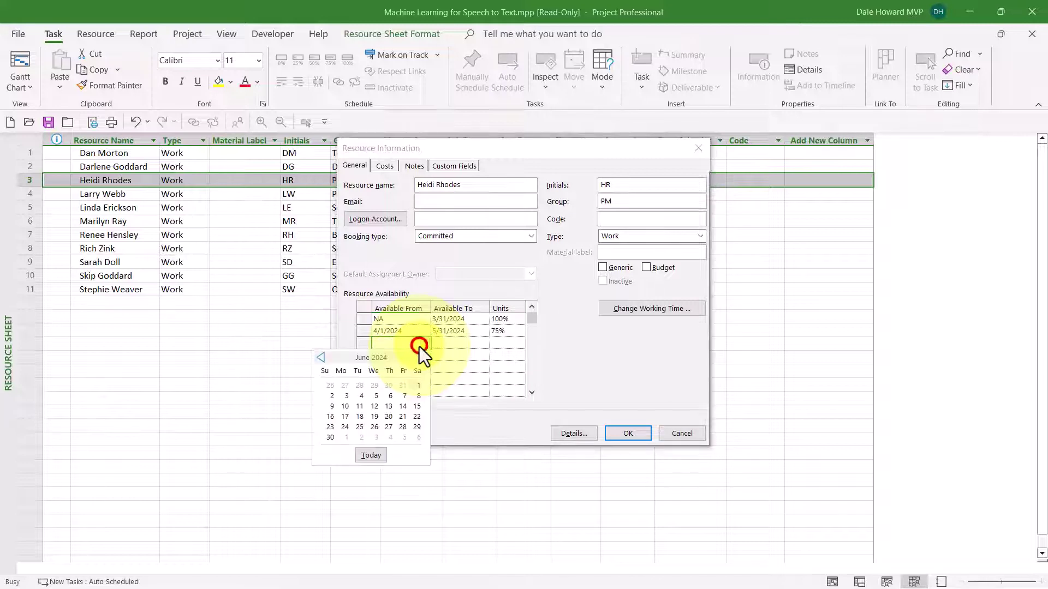
{"action": "left_click", "coordinate": [418, 386]}
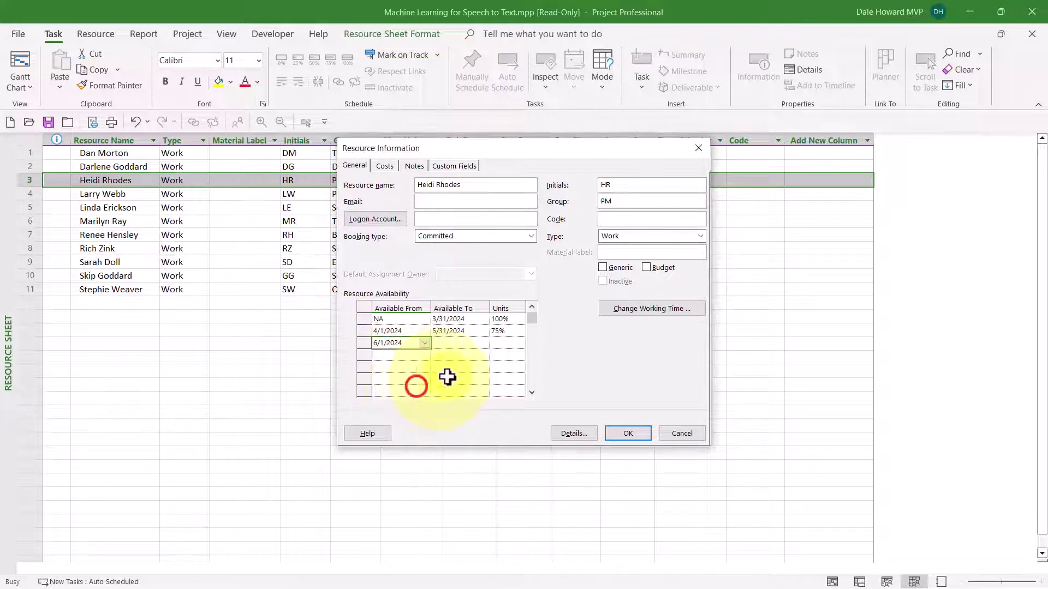
{"action": "left_click", "coordinate": [465, 343]}
{"action": "left_click", "coordinate": [501, 343]}
{"action": "type", "text": "50"}
{"action": "key", "text": "Return"}
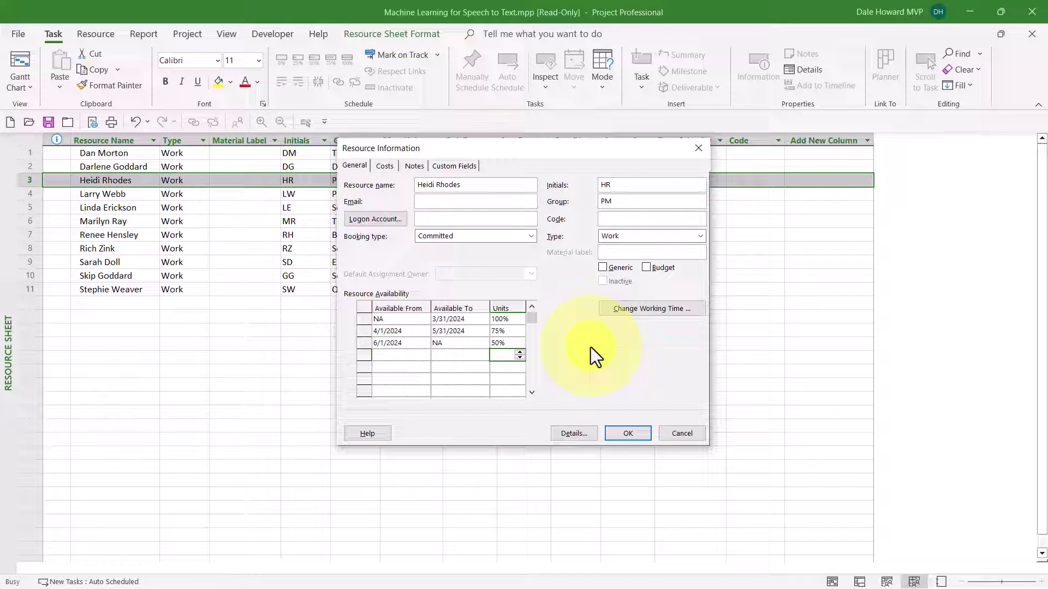
Review the three availability periods, accept the resource's changes, and check the Max. Units value of the resource in row 3
{"action": "left_click", "coordinate": [466, 318]}
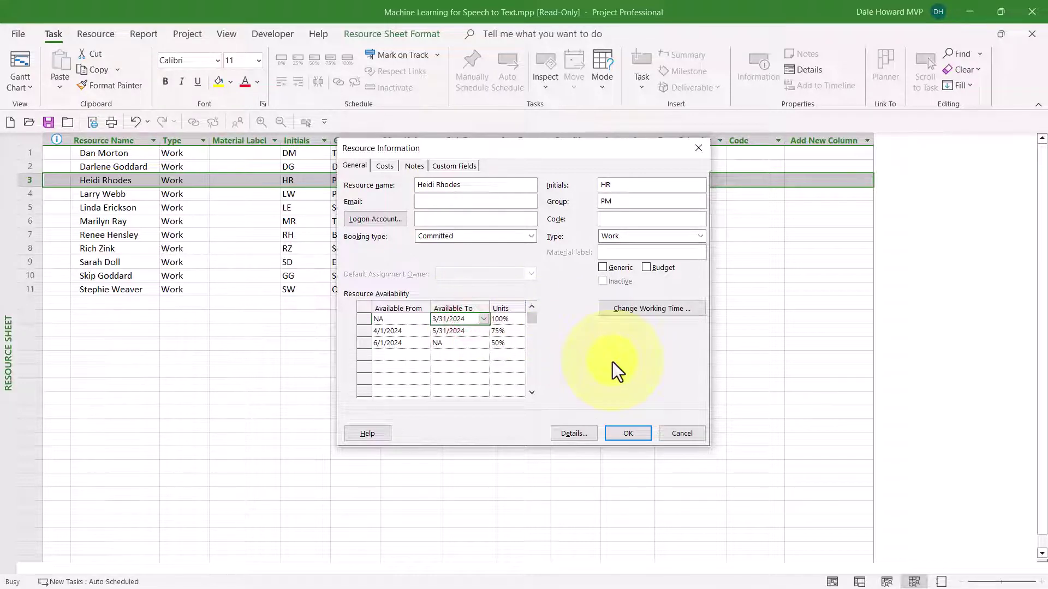
{"action": "left_click", "coordinate": [504, 317]}
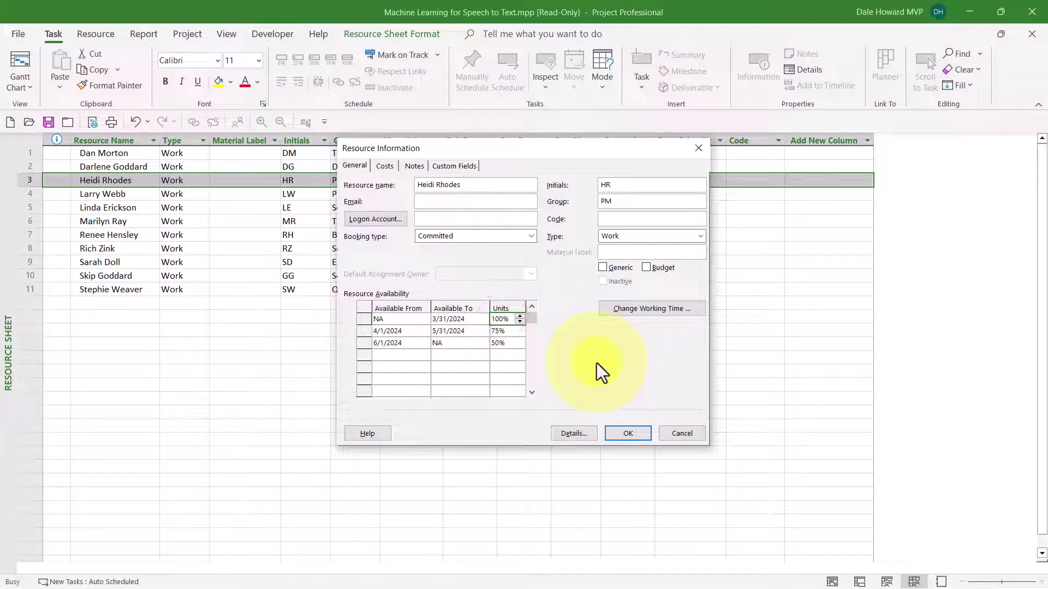
{"action": "left_click", "coordinate": [419, 331]}
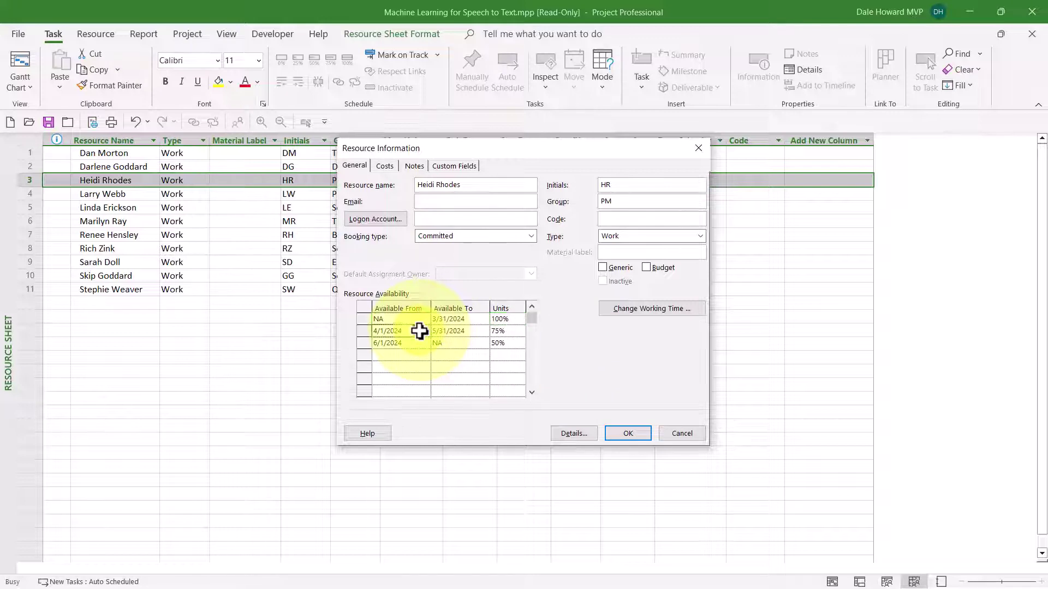
{"action": "left_click", "coordinate": [506, 330]}
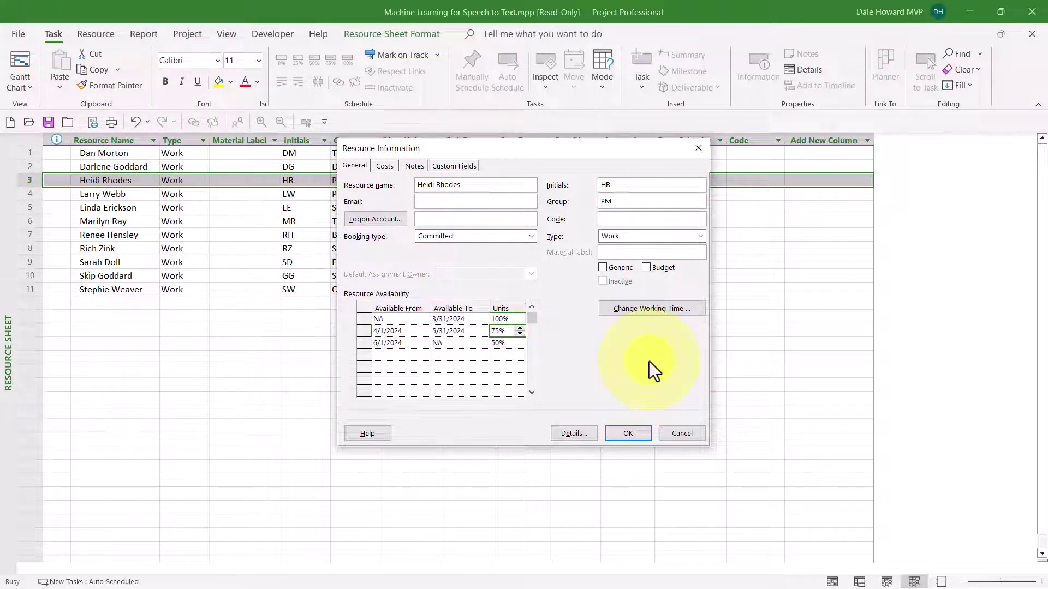
{"action": "left_click", "coordinate": [410, 343]}
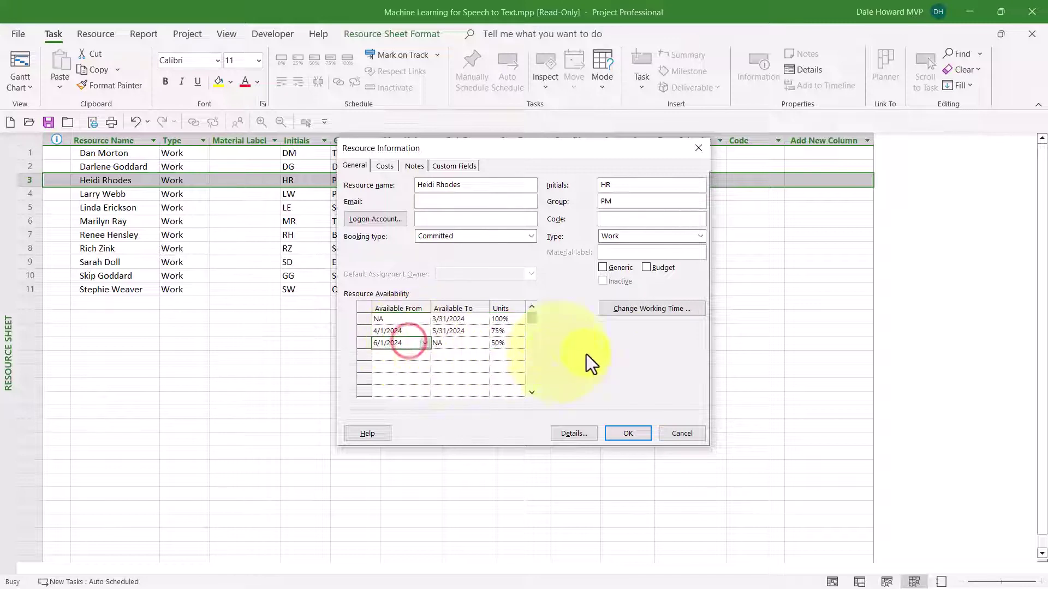
{"action": "left_click", "coordinate": [504, 341]}
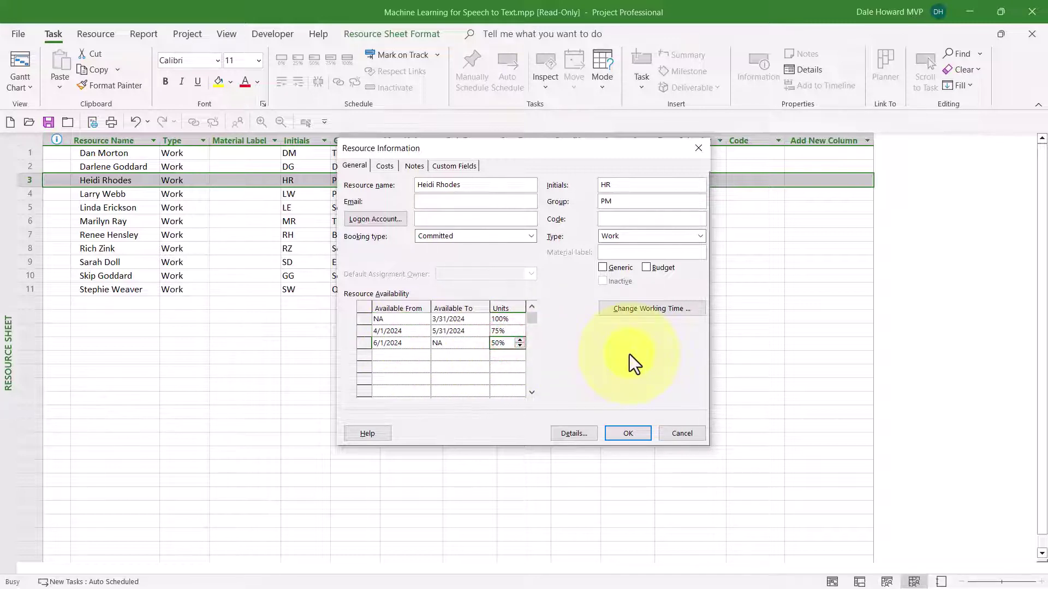
{"action": "left_click", "coordinate": [630, 435]}
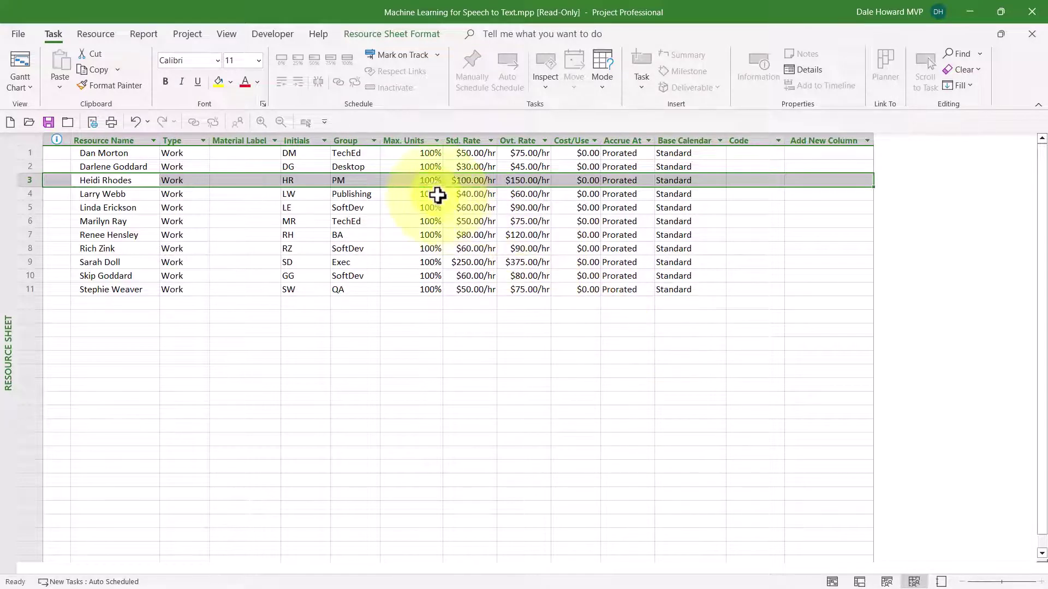
{"action": "left_click", "coordinate": [427, 180]}
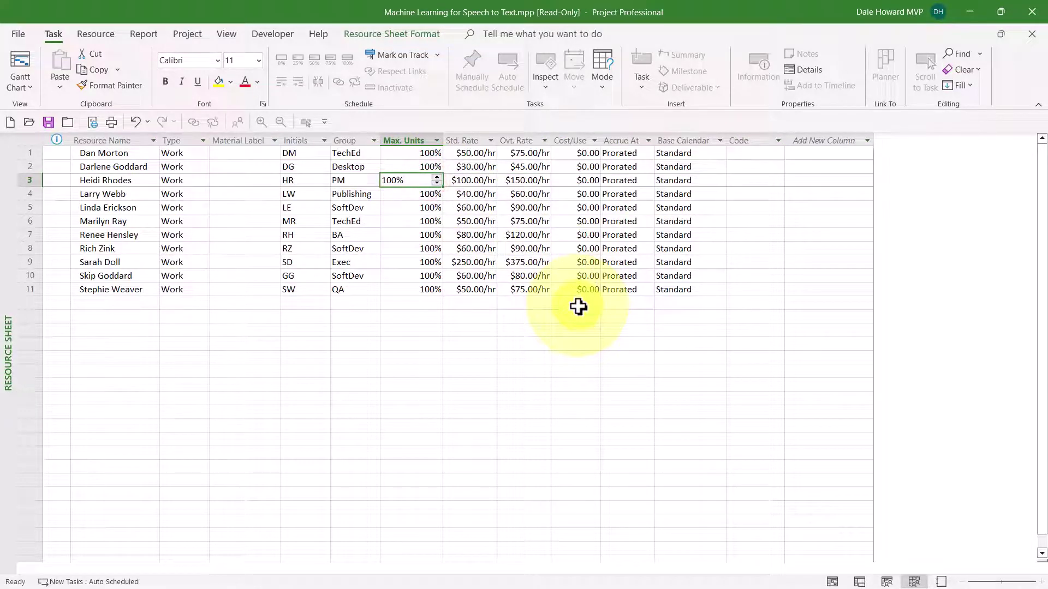
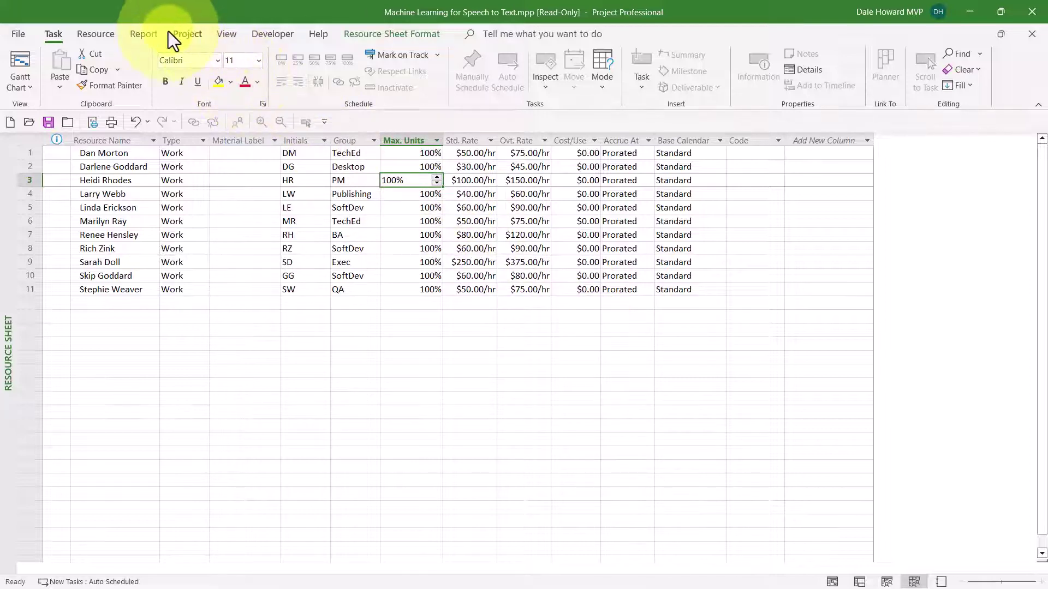
Set the project's current date to 4/1/2024 in the project information and check the Max. Units of the resource in row 3
{"action": "left_click", "coordinate": [184, 33]}
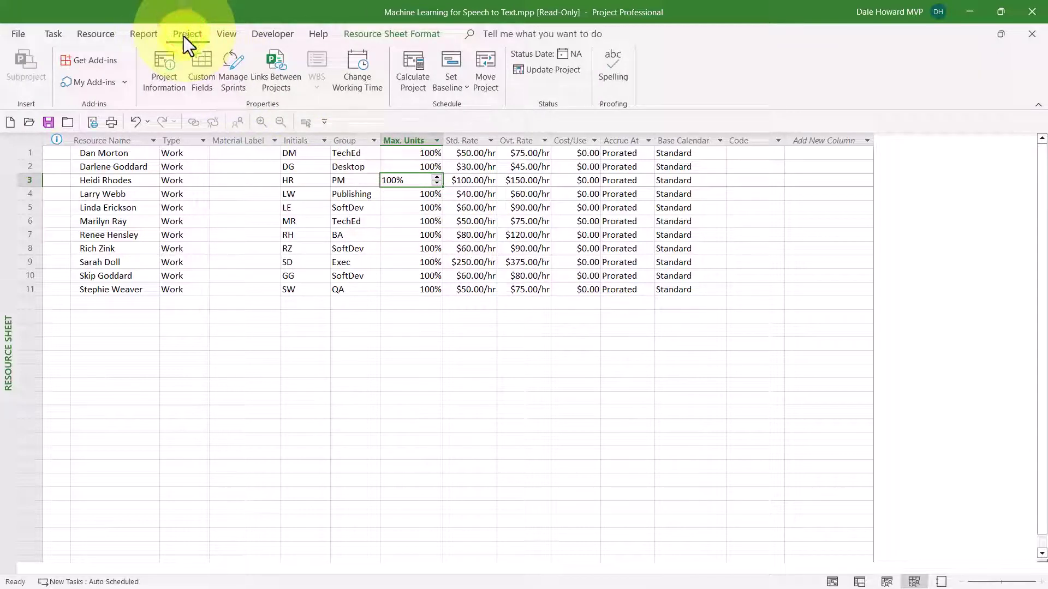
{"action": "left_click", "coordinate": [167, 73]}
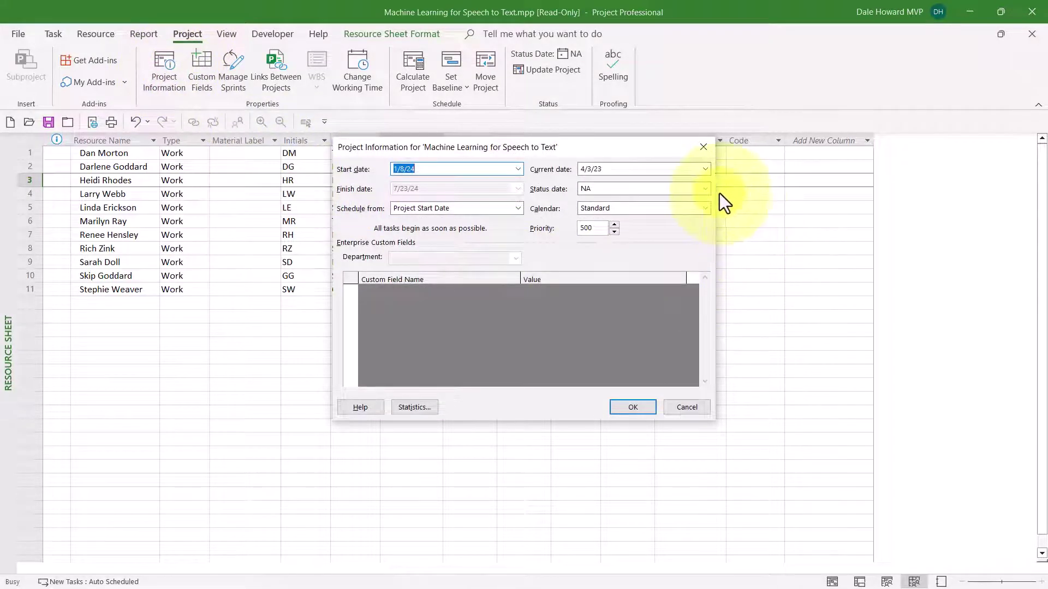
{"action": "left_click", "coordinate": [706, 166]}
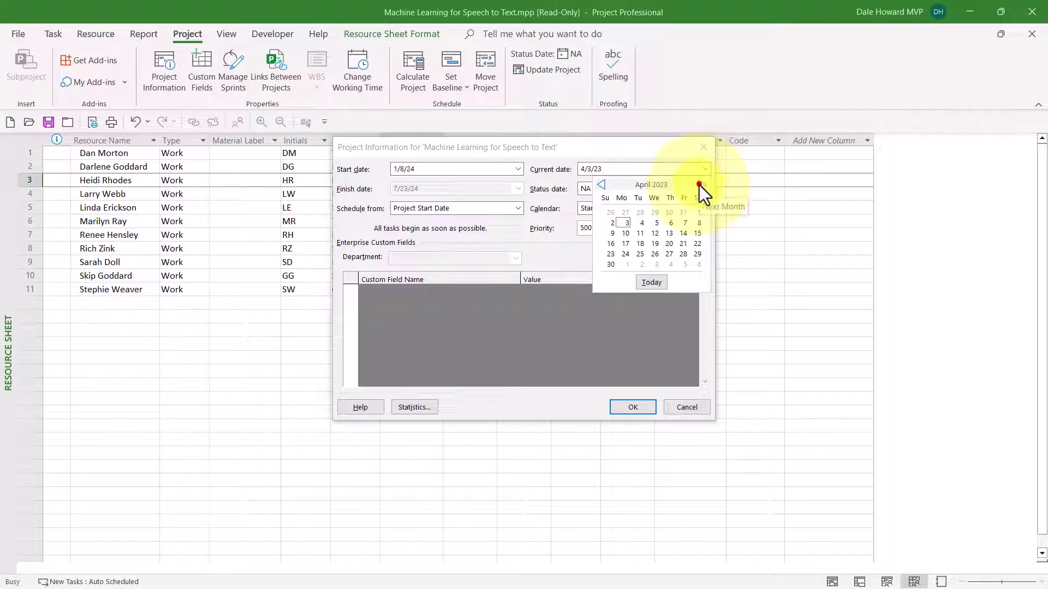
{"action": "left_click", "coordinate": [700, 185]}
{"action": "left_click", "coordinate": [701, 185]}
{"action": "left_click", "coordinate": [701, 185]}
{"action": "left_click", "coordinate": [700, 185]}
{"action": "left_click", "coordinate": [699, 185]}
{"action": "left_click", "coordinate": [699, 185]}
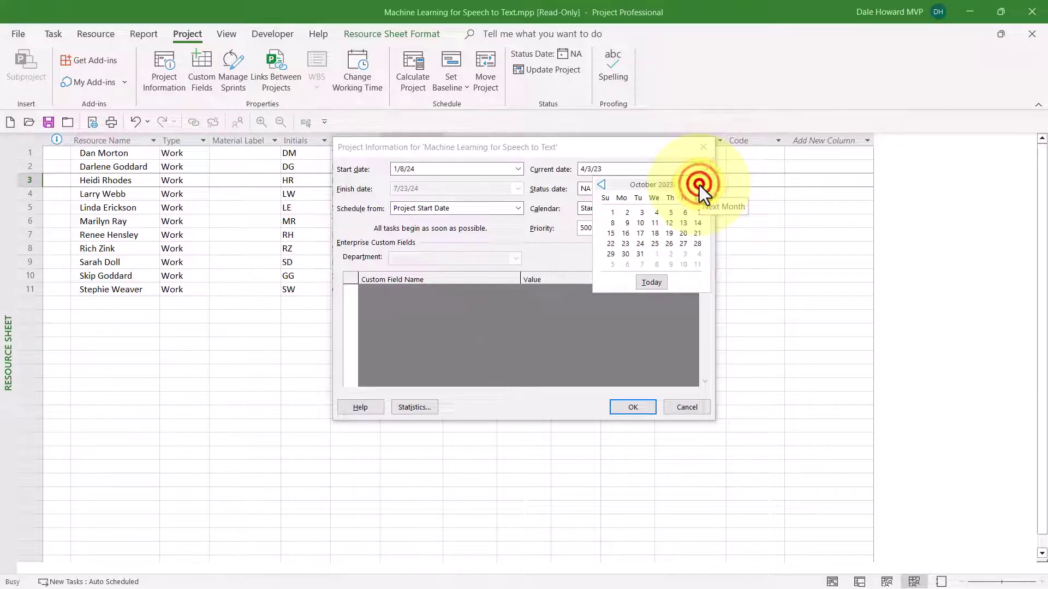
{"action": "left_click", "coordinate": [699, 185]}
{"action": "left_click", "coordinate": [699, 185]}
{"action": "left_click", "coordinate": [699, 186]}
{"action": "left_click", "coordinate": [700, 186]}
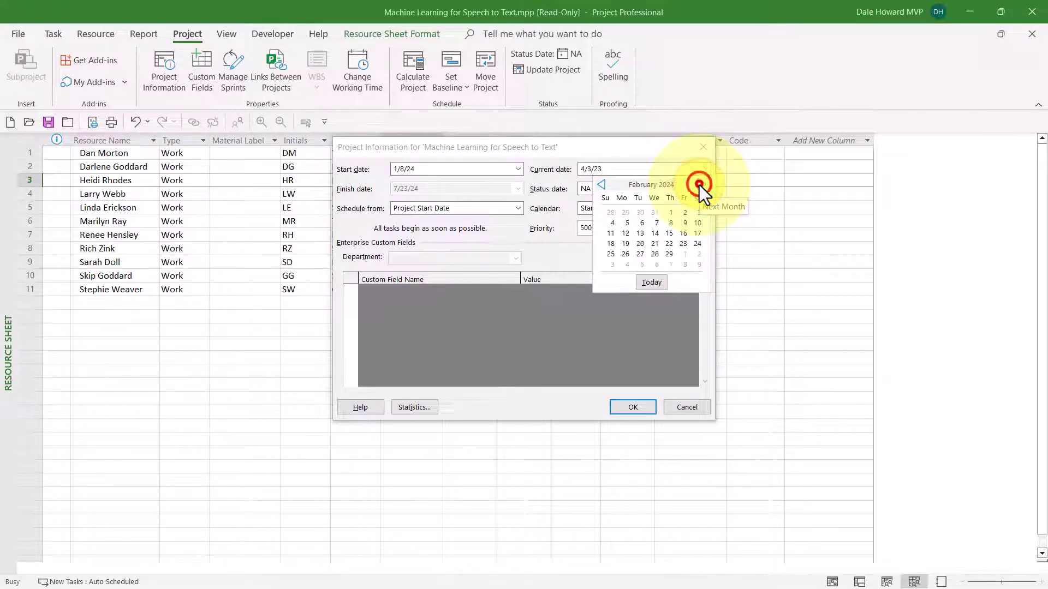
{"action": "left_click", "coordinate": [699, 185]}
{"action": "left_click", "coordinate": [699, 185]}
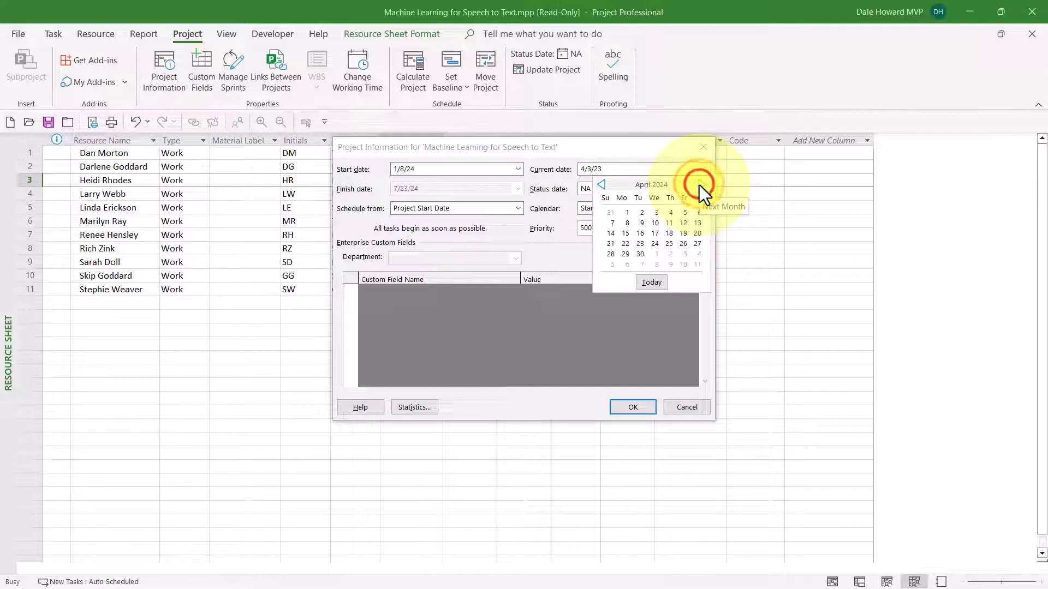
{"action": "left_click", "coordinate": [628, 214]}
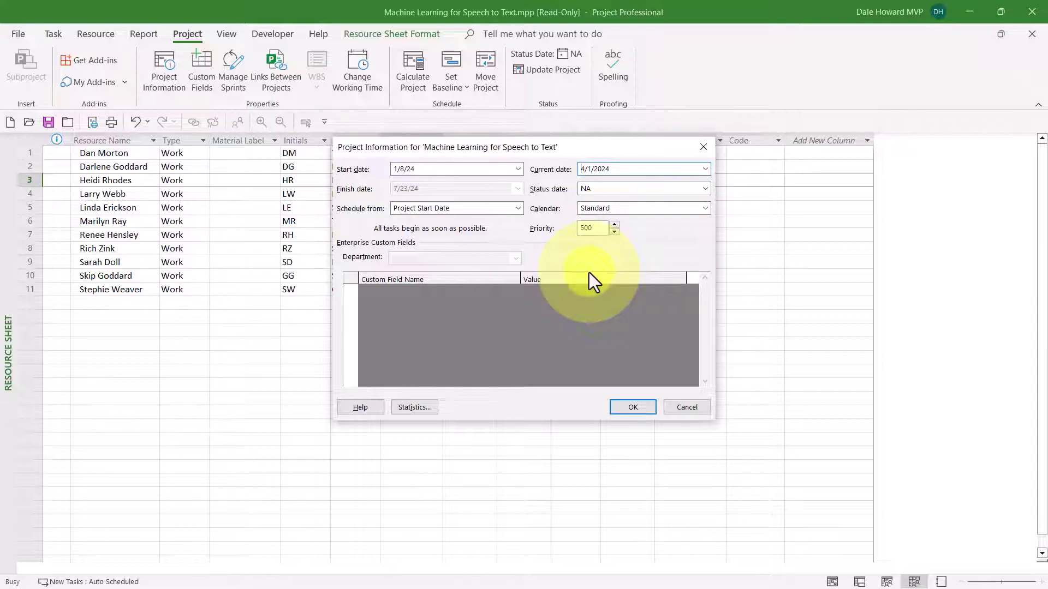
{"action": "left_click", "coordinate": [648, 409]}
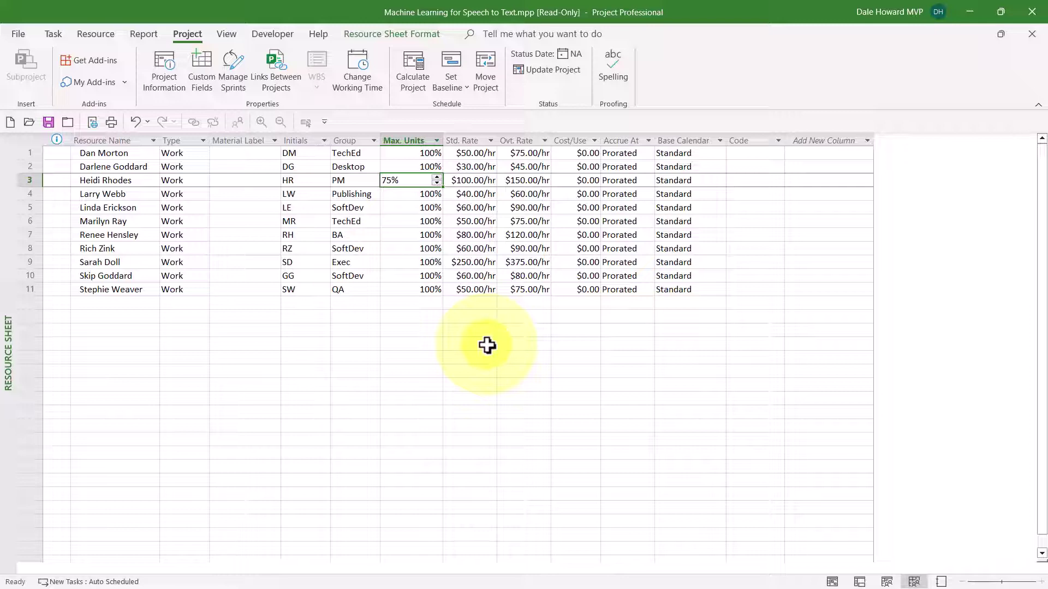
Change the project's current date to 6/1/24 and check the Max. Units of the resource in row 3 again
{"action": "left_click", "coordinate": [158, 62]}
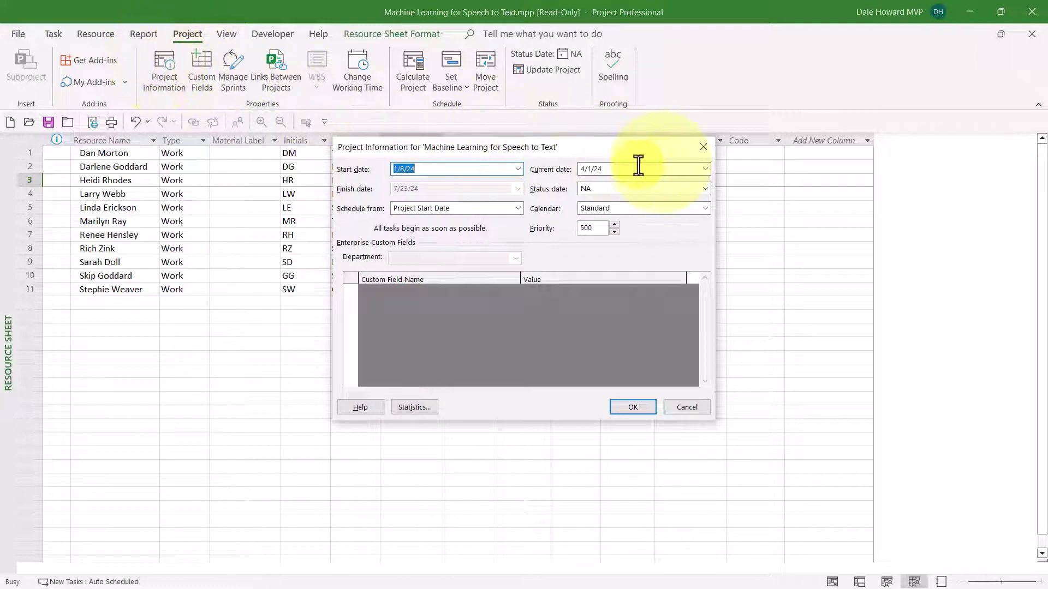
{"action": "double_click", "coordinate": [582, 170]}
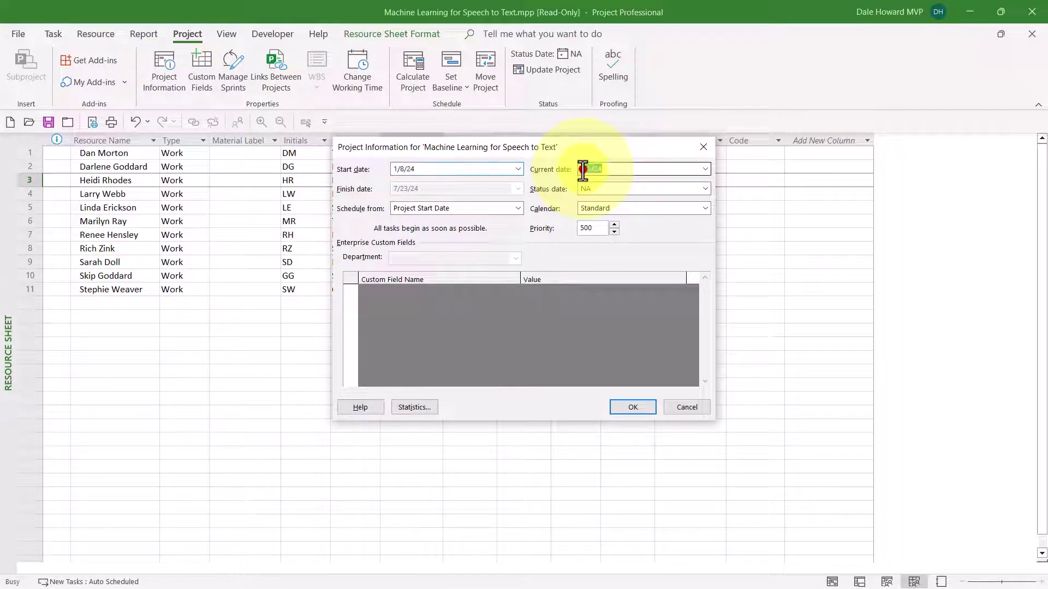
{"action": "left_click", "coordinate": [582, 169]}
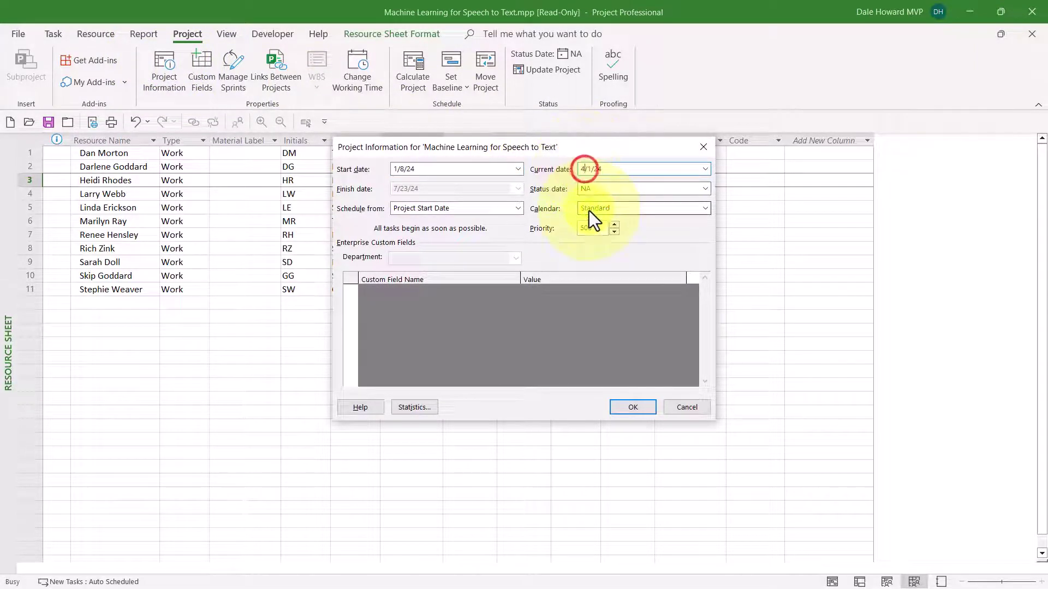
{"action": "key", "text": "BackSpace"}
{"action": "type", "text": "6"}
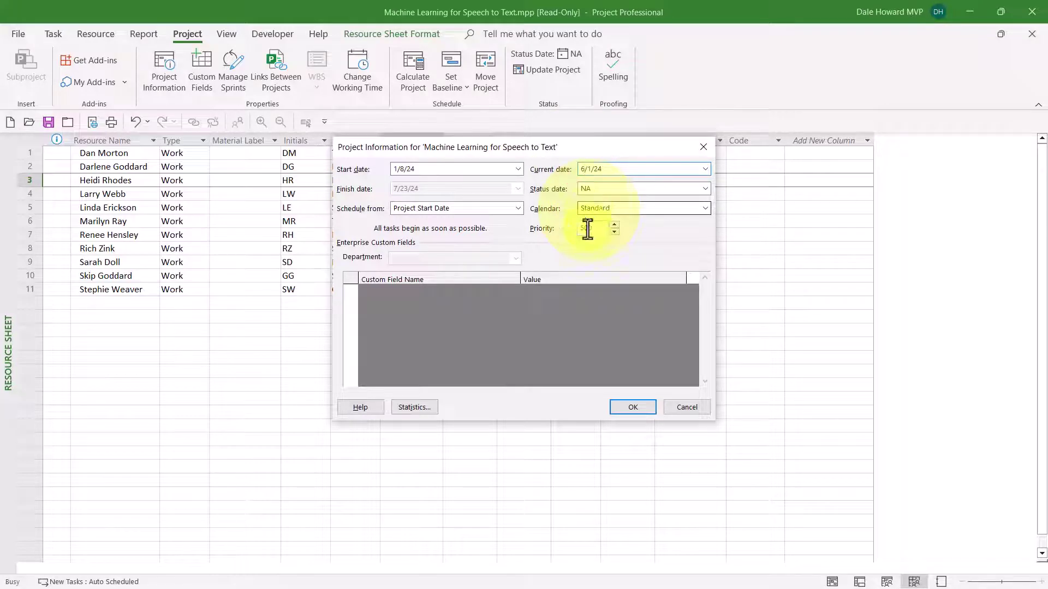
{"action": "left_click", "coordinate": [635, 407]}
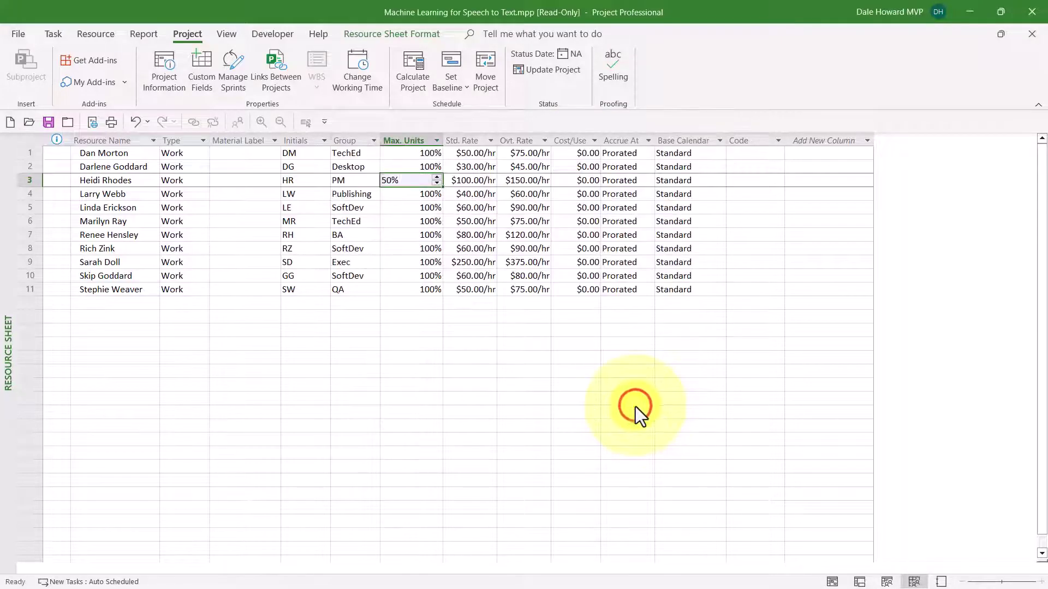